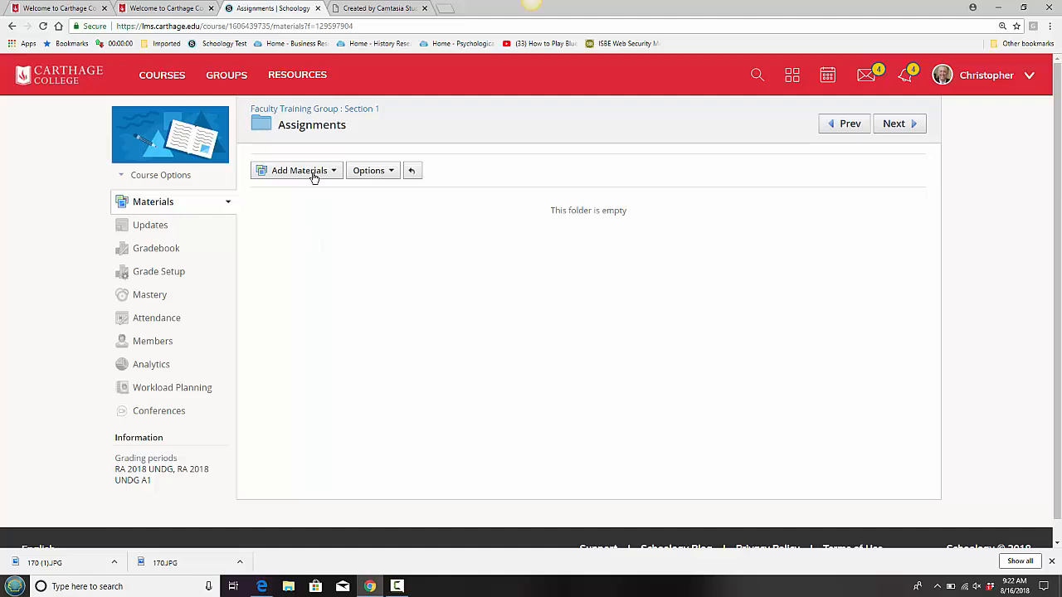
Start a new assignment named Participation in the Assignments folder
{"action": "left_click", "coordinate": [286, 174]}
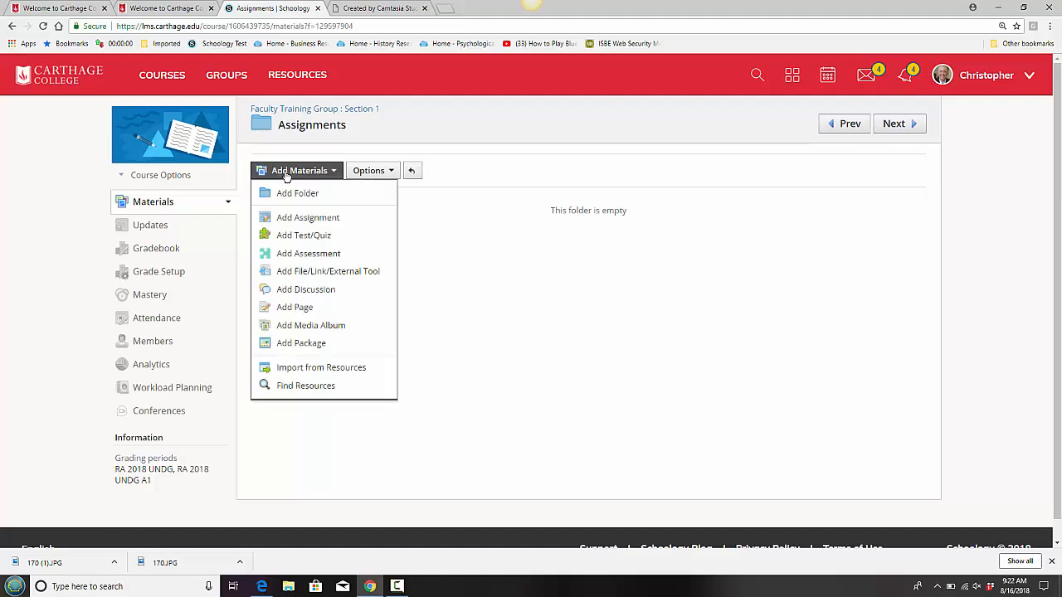
{"action": "left_click", "coordinate": [336, 219]}
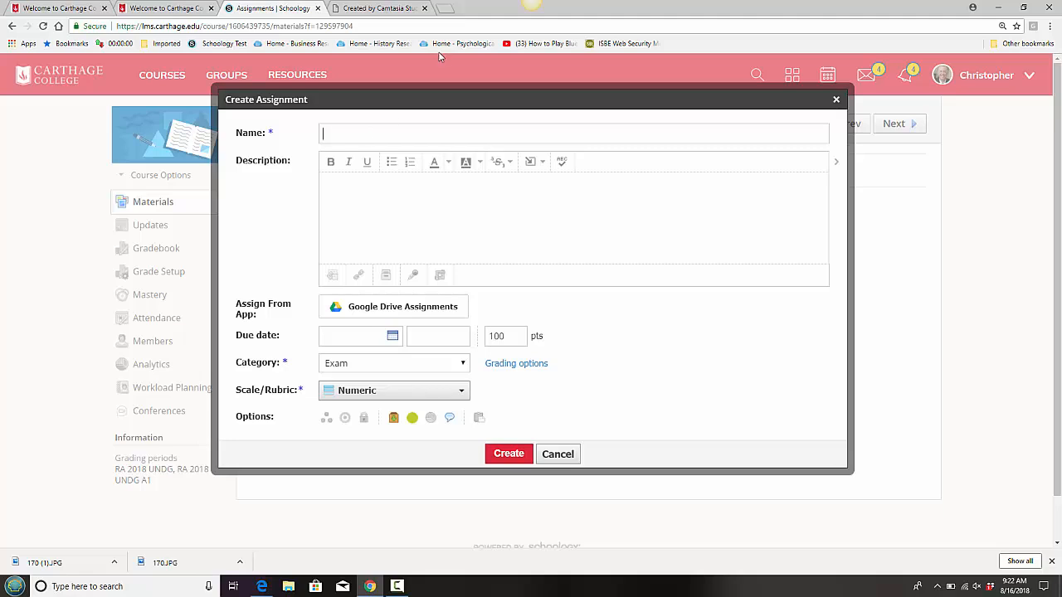
{"action": "type", "text": "Participation"}
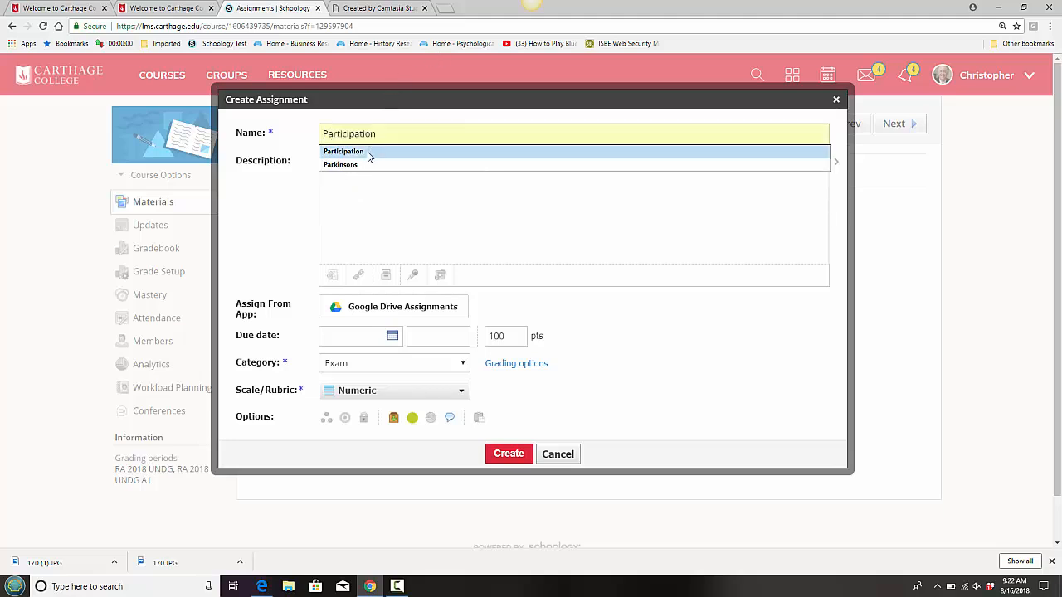
{"action": "left_click", "coordinate": [370, 156]}
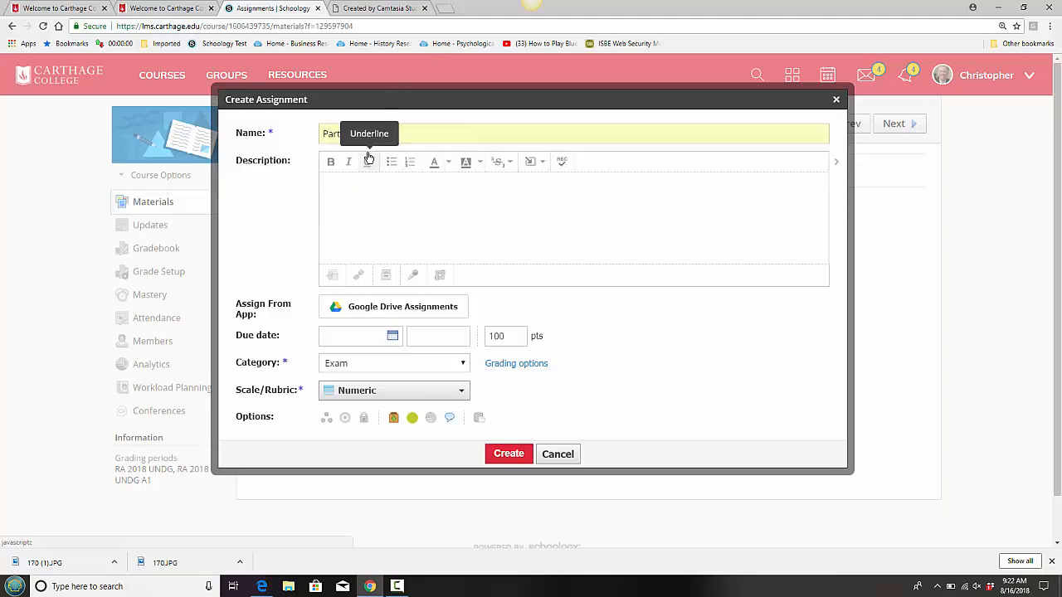
Set the Participation assignment's due date to December 15, 2018
{"action": "left_click", "coordinate": [392, 337]}
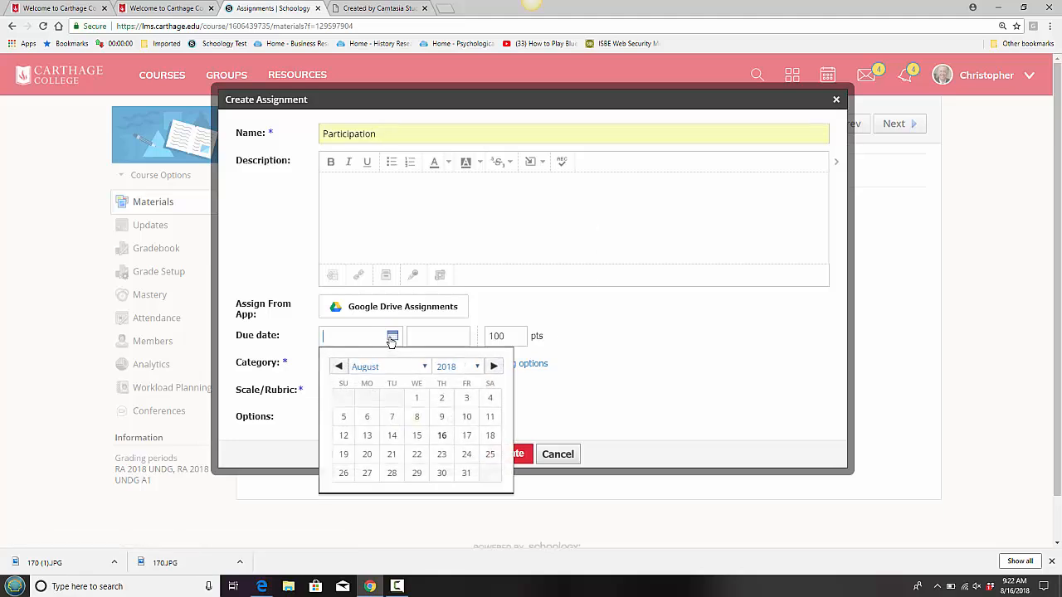
{"action": "left_click", "coordinate": [494, 366]}
{"action": "left_click", "coordinate": [495, 366]}
{"action": "left_click", "coordinate": [494, 366]}
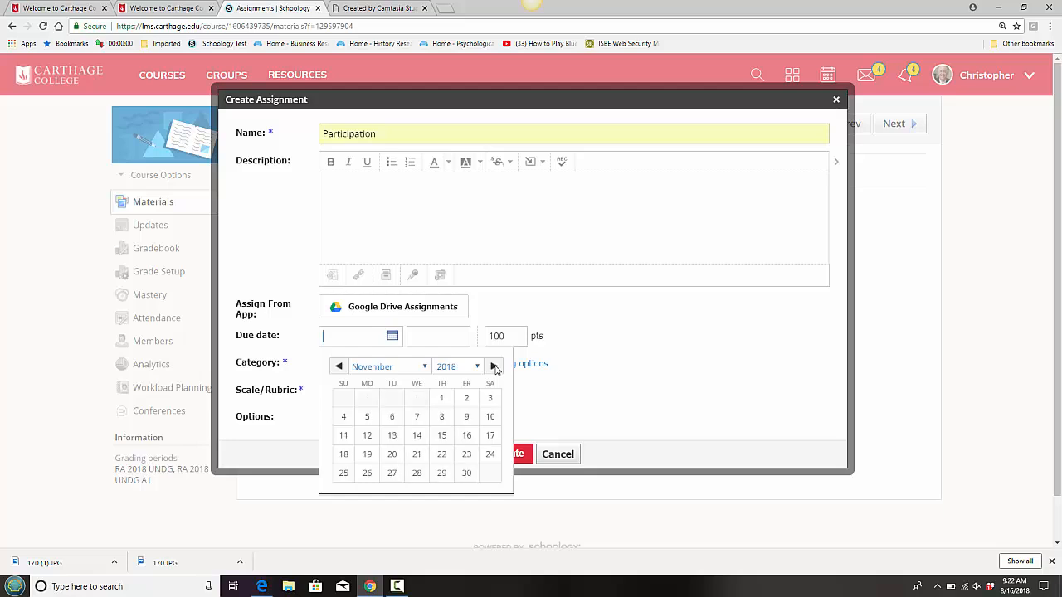
{"action": "left_click", "coordinate": [494, 367]}
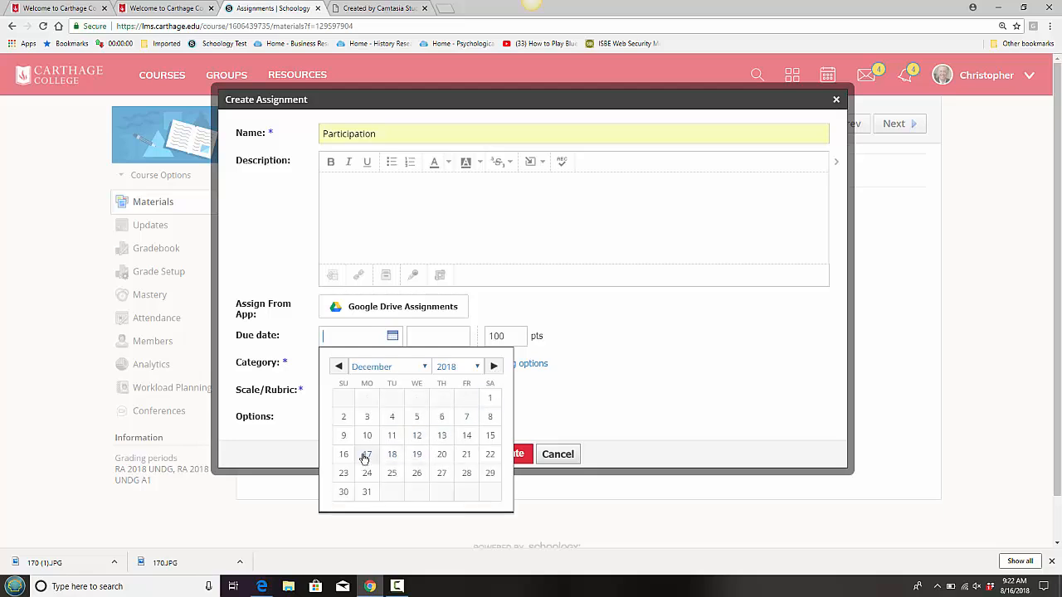
{"action": "left_click", "coordinate": [489, 437]}
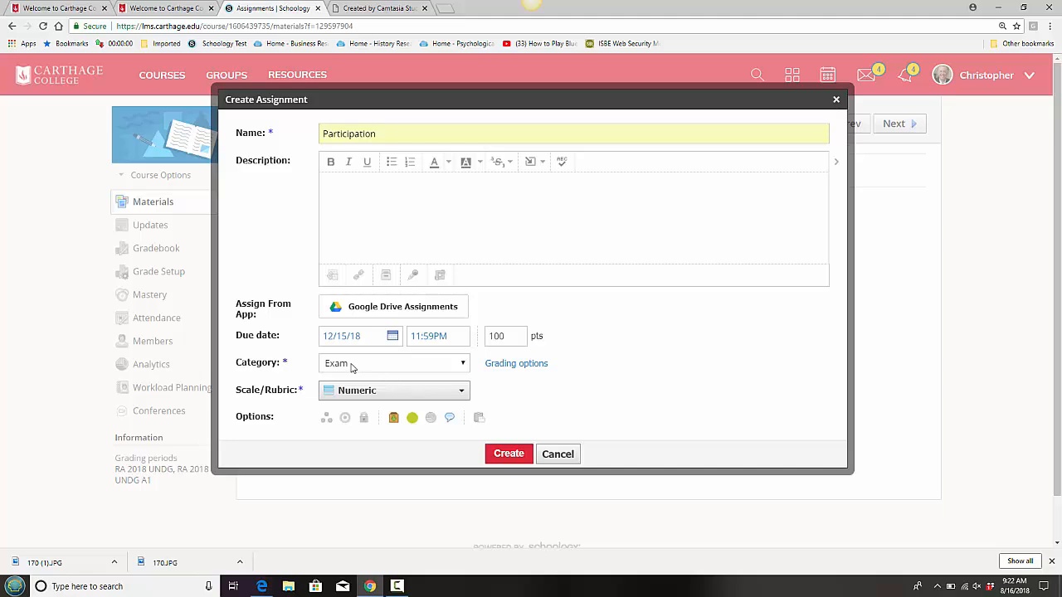
Assign the Participation grading category, disable submissions, and create the assignment
{"action": "left_click", "coordinate": [423, 367]}
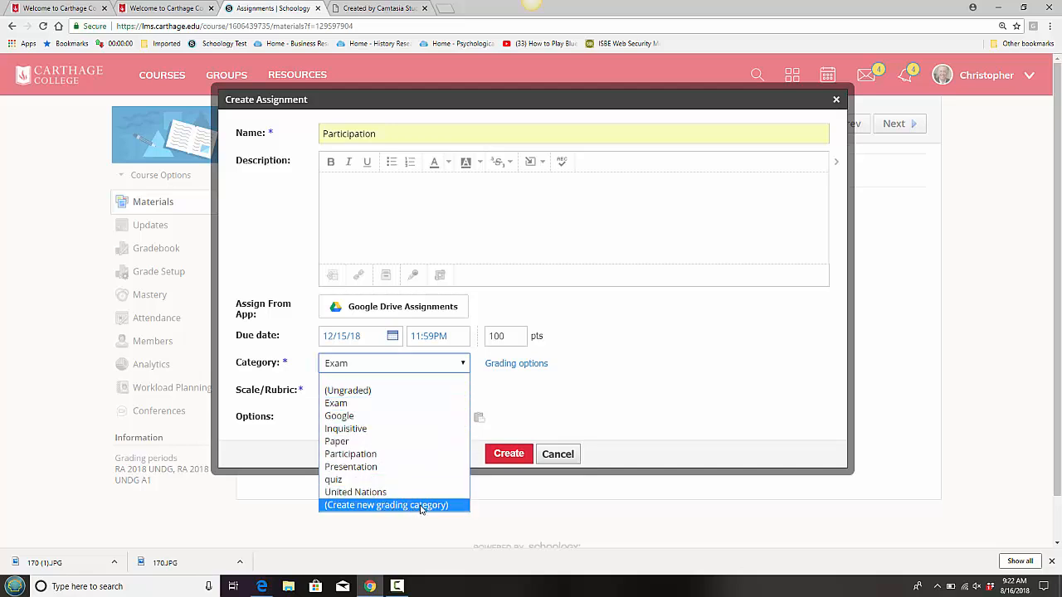
{"action": "left_click", "coordinate": [408, 454]}
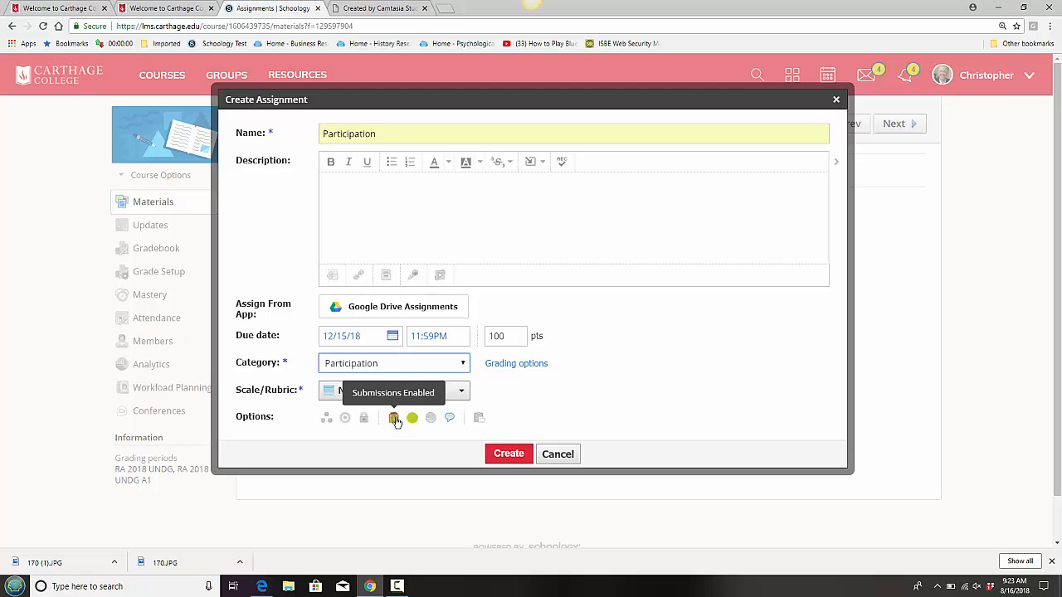
{"action": "left_click", "coordinate": [395, 421]}
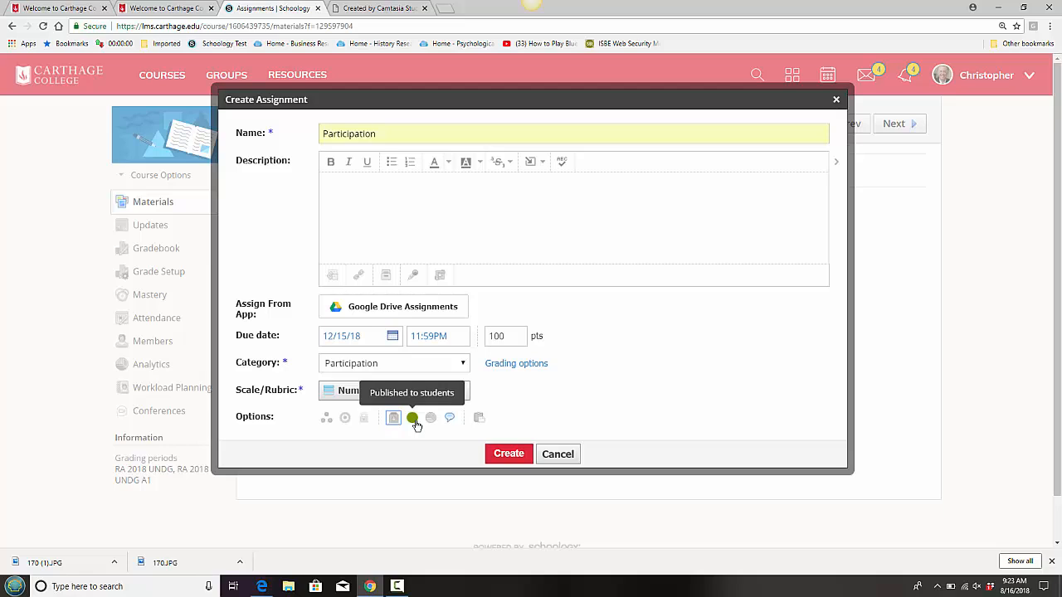
{"action": "left_click", "coordinate": [523, 453]}
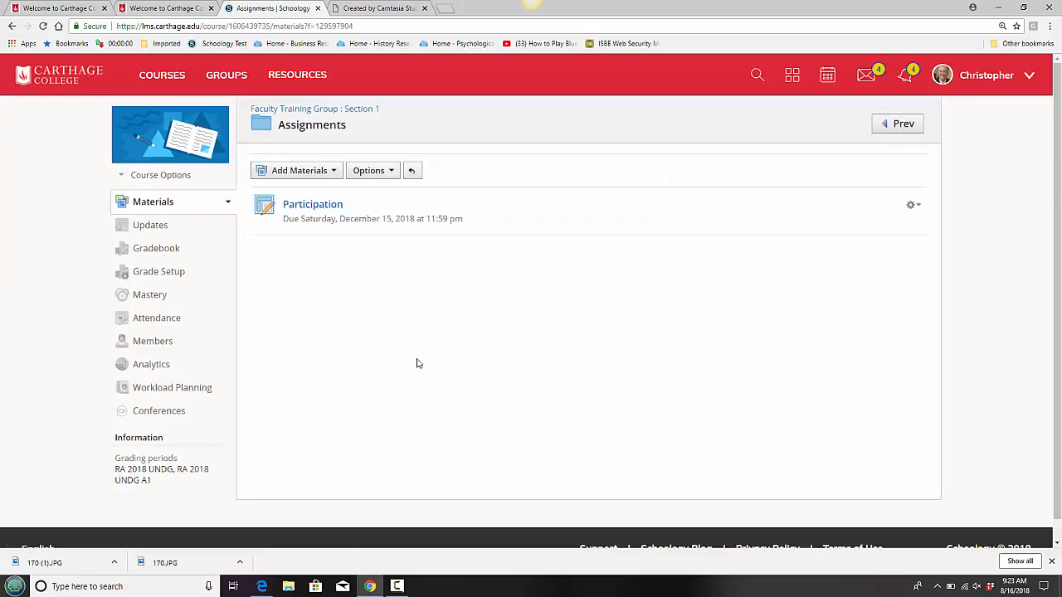
Grade the Participation assignment with 90 for the first student and 100 for each of the next three, and save the grades
{"action": "left_click", "coordinate": [312, 205]}
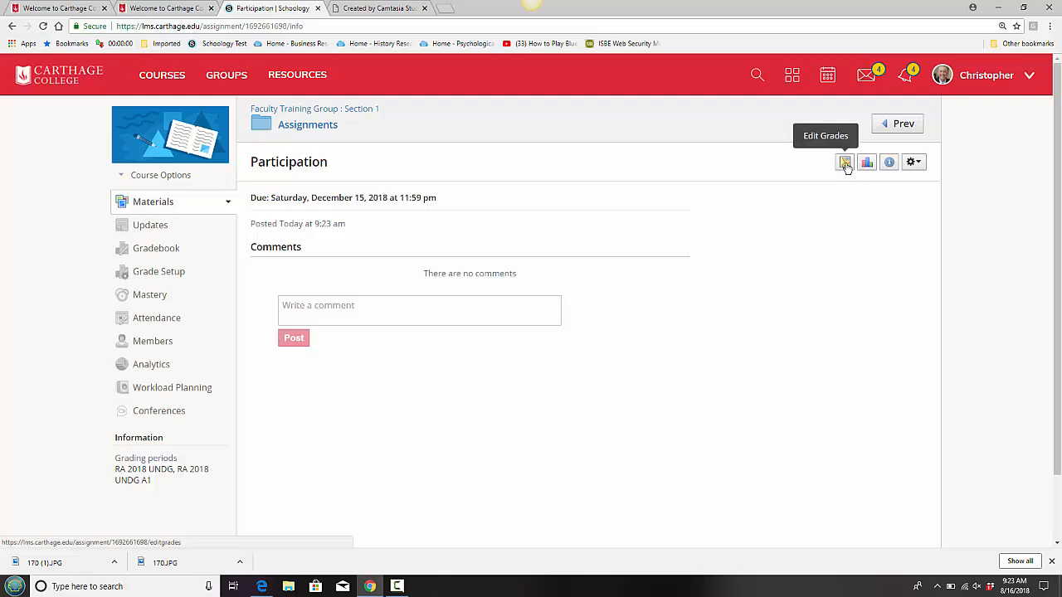
{"action": "left_click", "coordinate": [845, 164]}
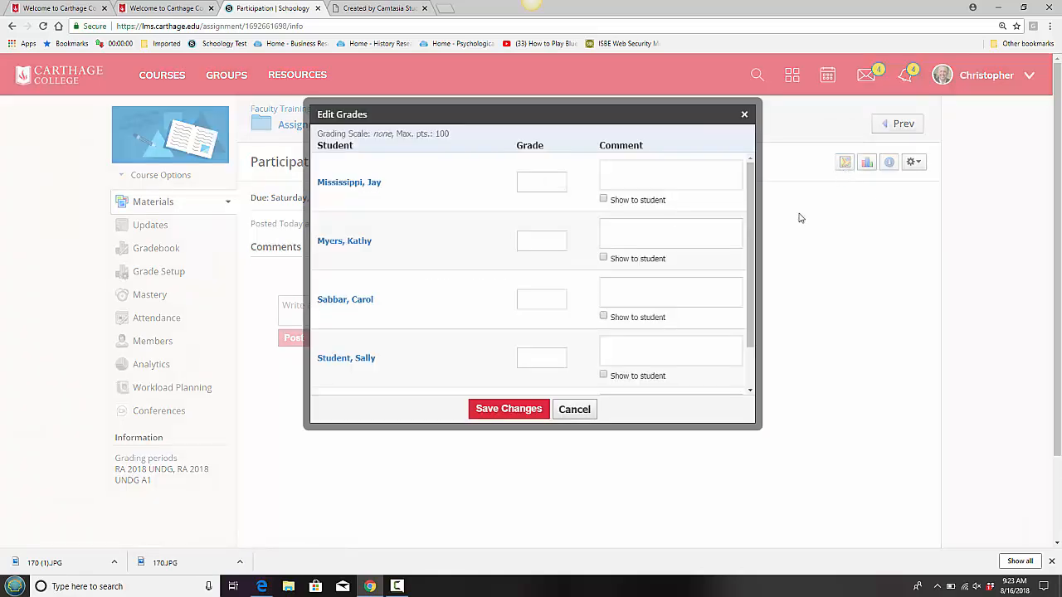
{"action": "left_click", "coordinate": [545, 181]}
{"action": "type", "text": "90"}
{"action": "left_click", "coordinate": [540, 241]}
{"action": "type", "text": "100"}
{"action": "left_click", "coordinate": [553, 304]}
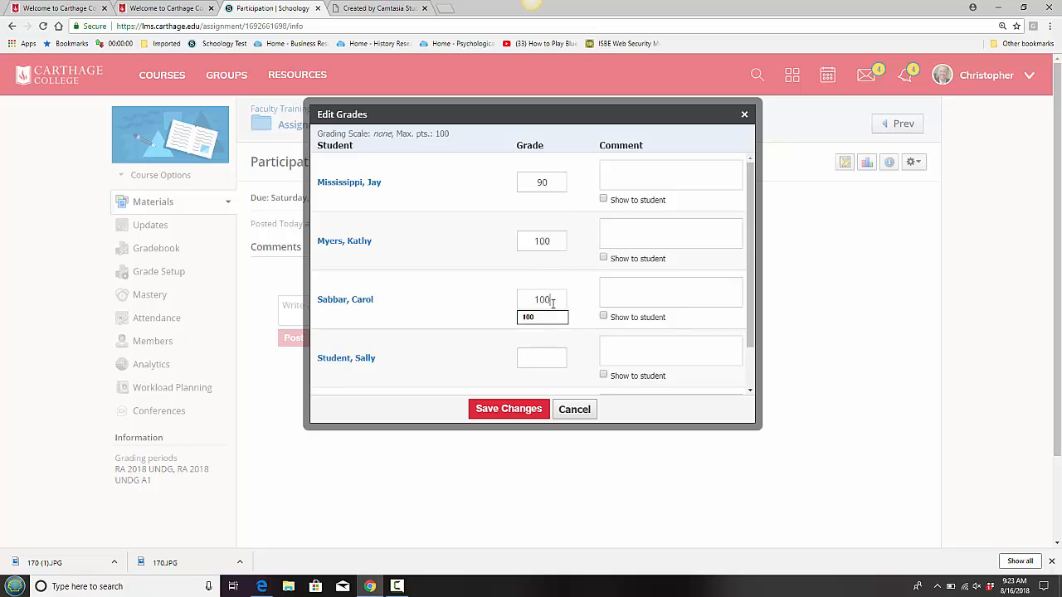
{"action": "type", "text": "100"}
{"action": "left_click", "coordinate": [542, 357]}
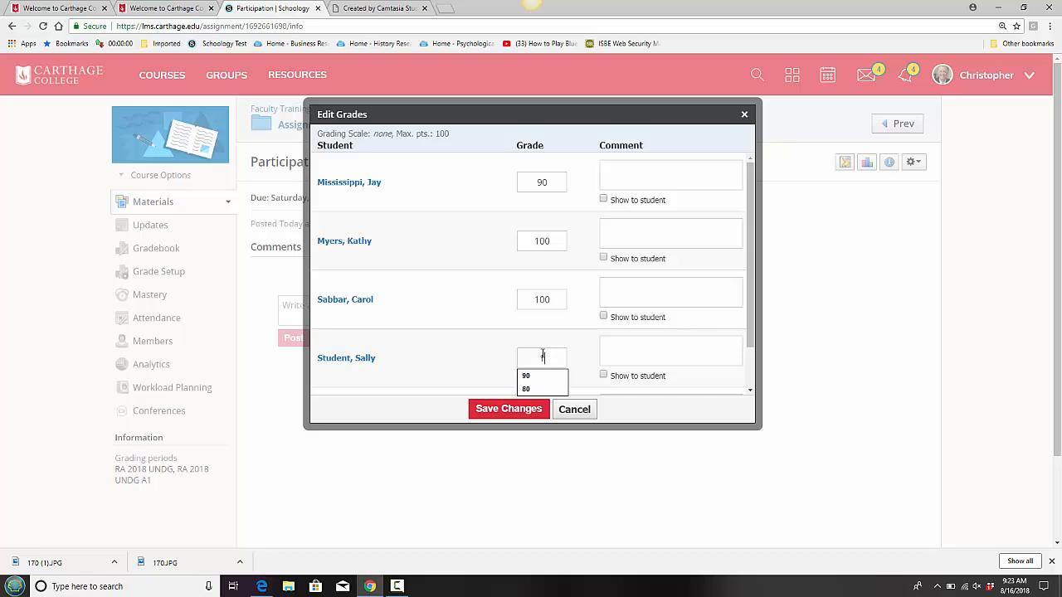
{"action": "type", "text": "100"}
{"action": "left_click", "coordinate": [521, 410]}
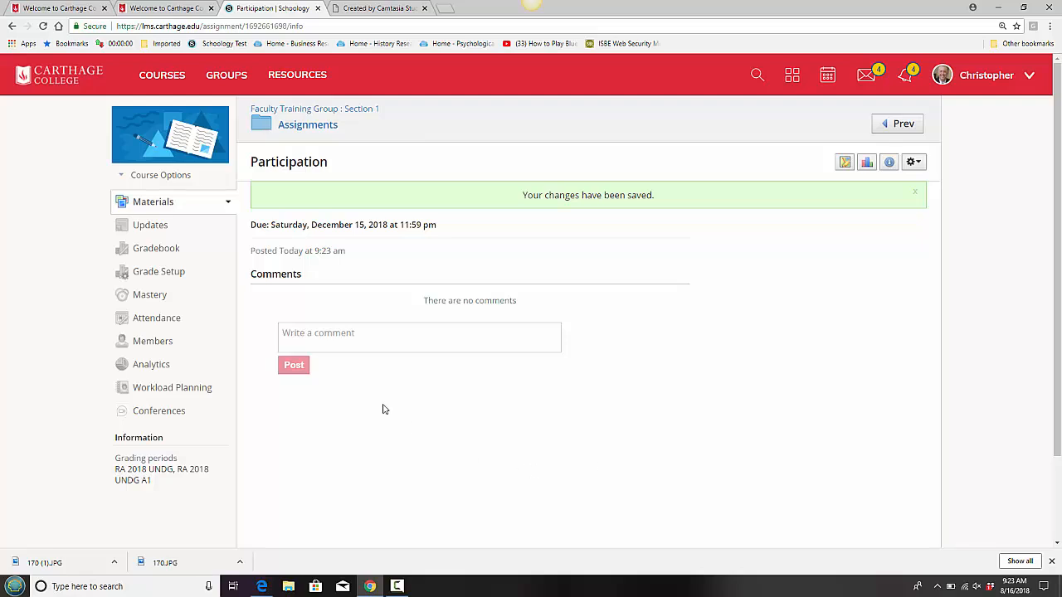
Enter a Participation grade of 95 for the fifth student in the course gradebook
{"action": "left_click", "coordinate": [153, 251]}
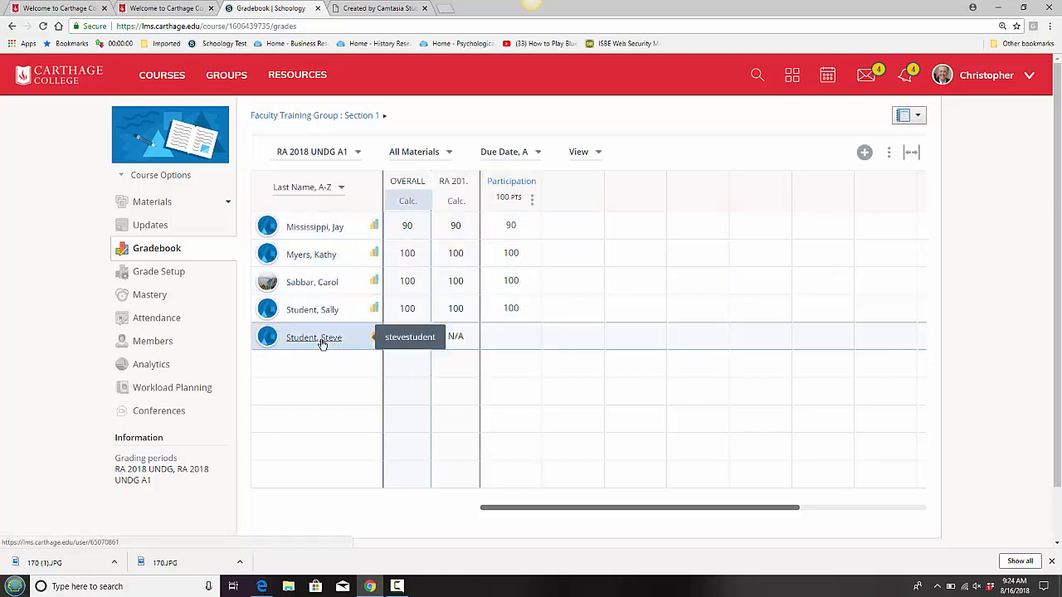
{"action": "left_click", "coordinate": [513, 338]}
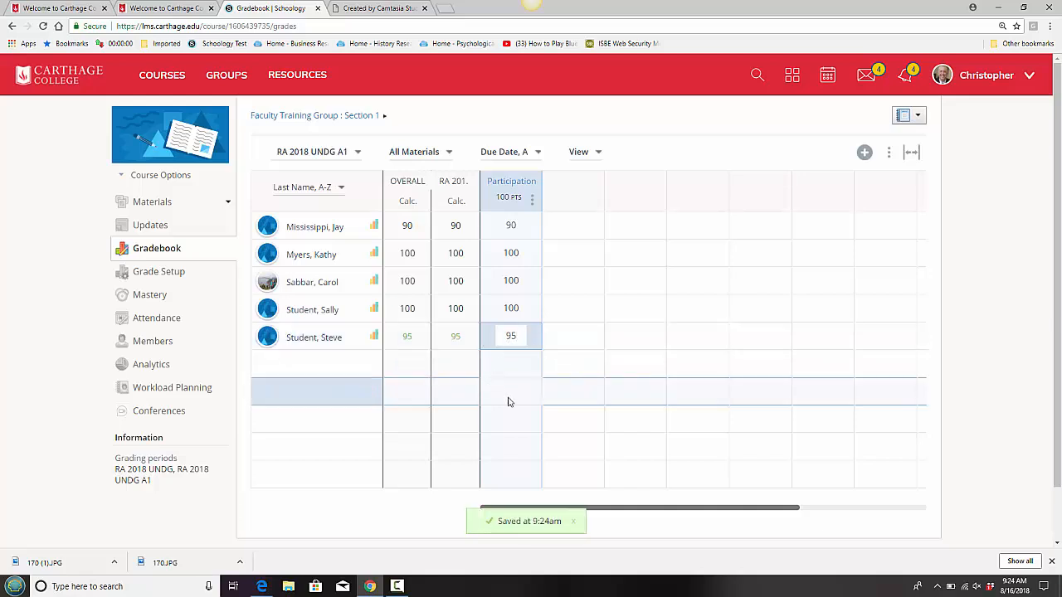
Return to the Assignments folder in the course materials and start a new assignment named Paper 1
{"action": "left_click", "coordinate": [160, 203]}
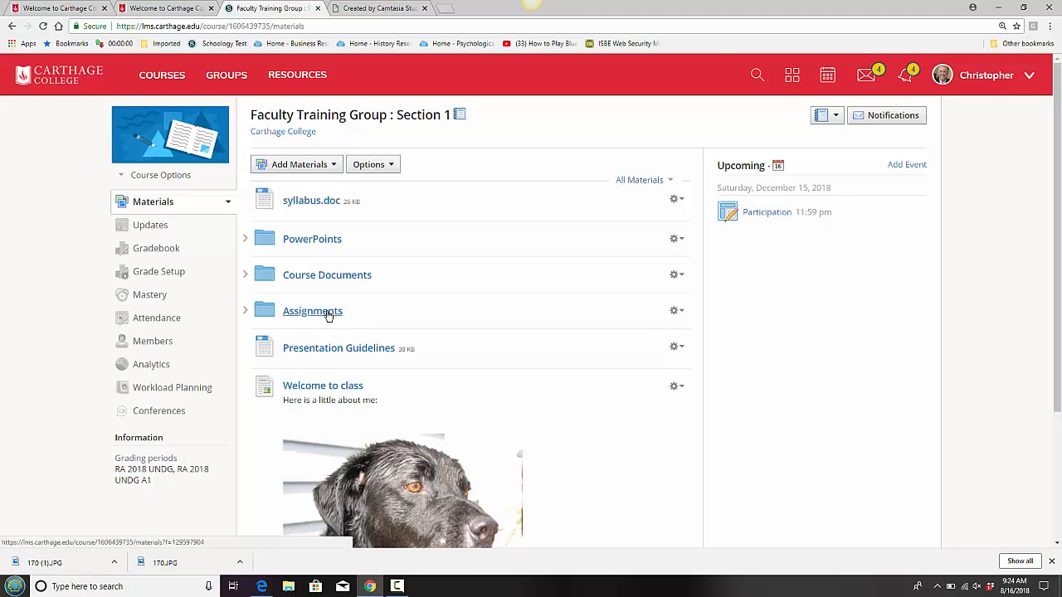
{"action": "left_click", "coordinate": [329, 316]}
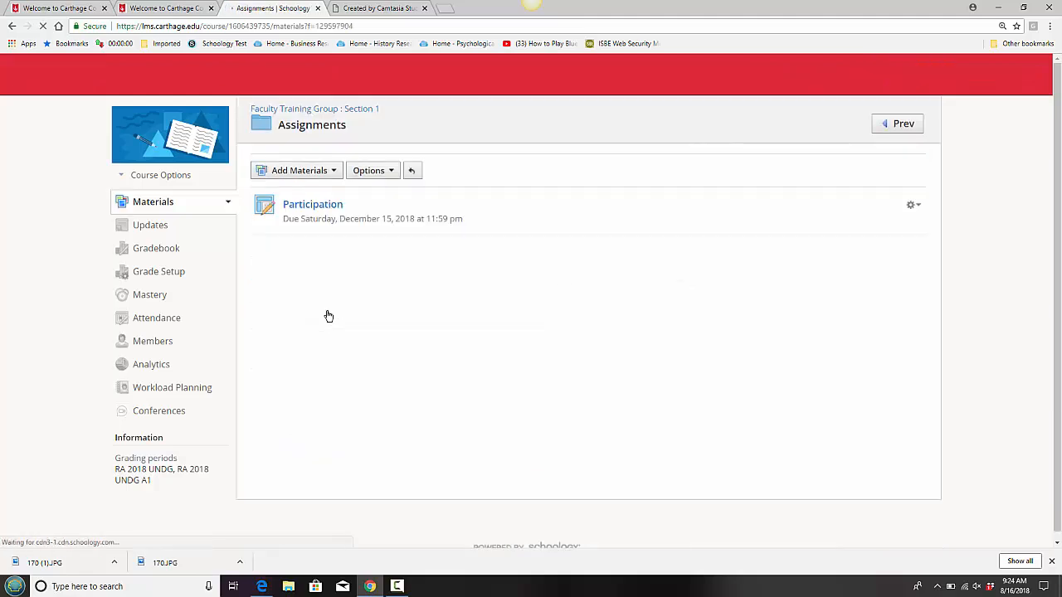
{"action": "left_click", "coordinate": [310, 172]}
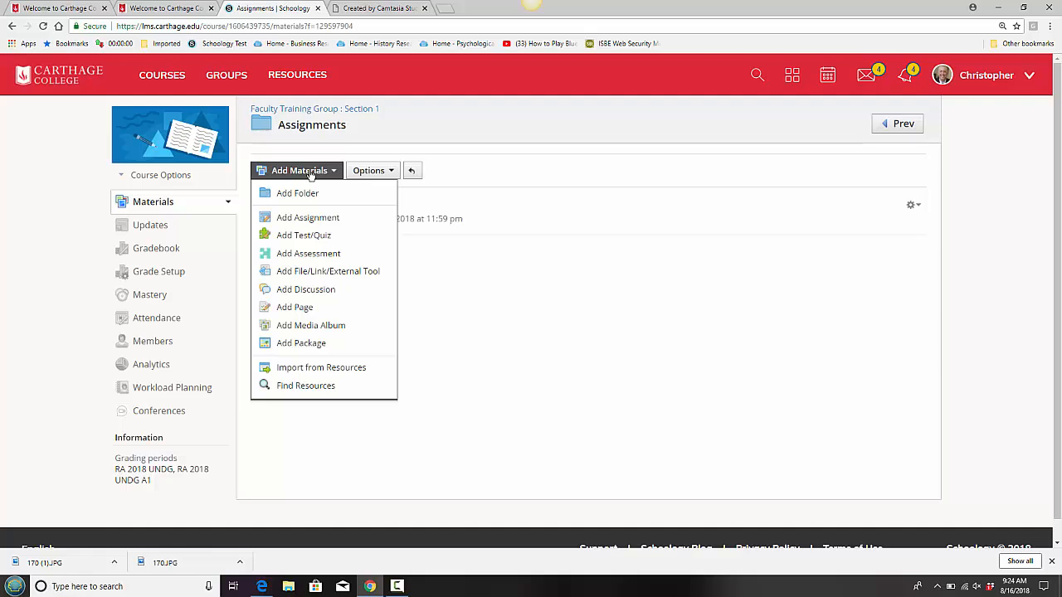
{"action": "left_click", "coordinate": [315, 218]}
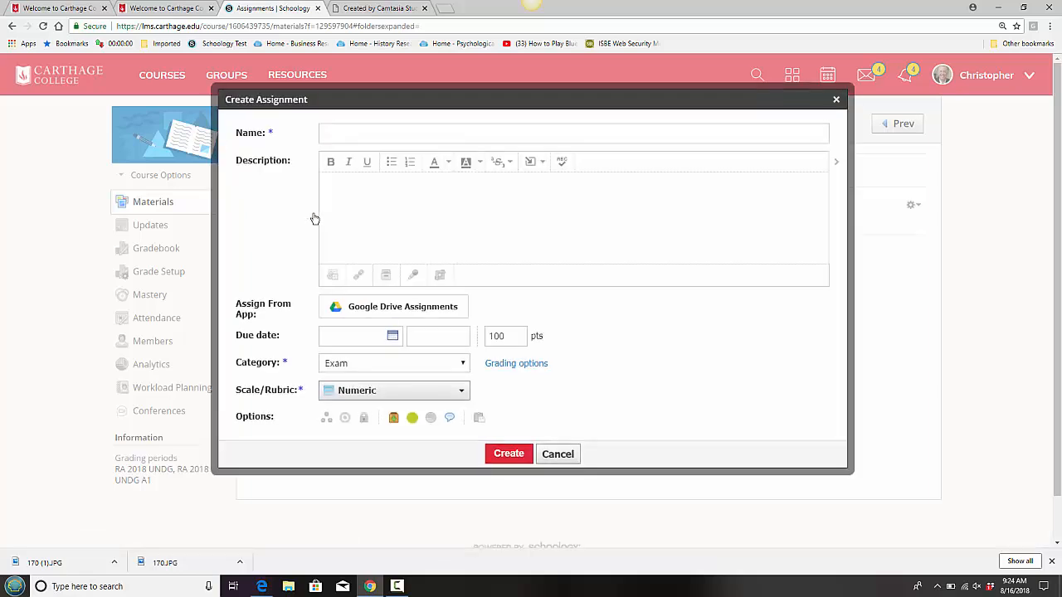
{"action": "type", "text": "Paper 1"}
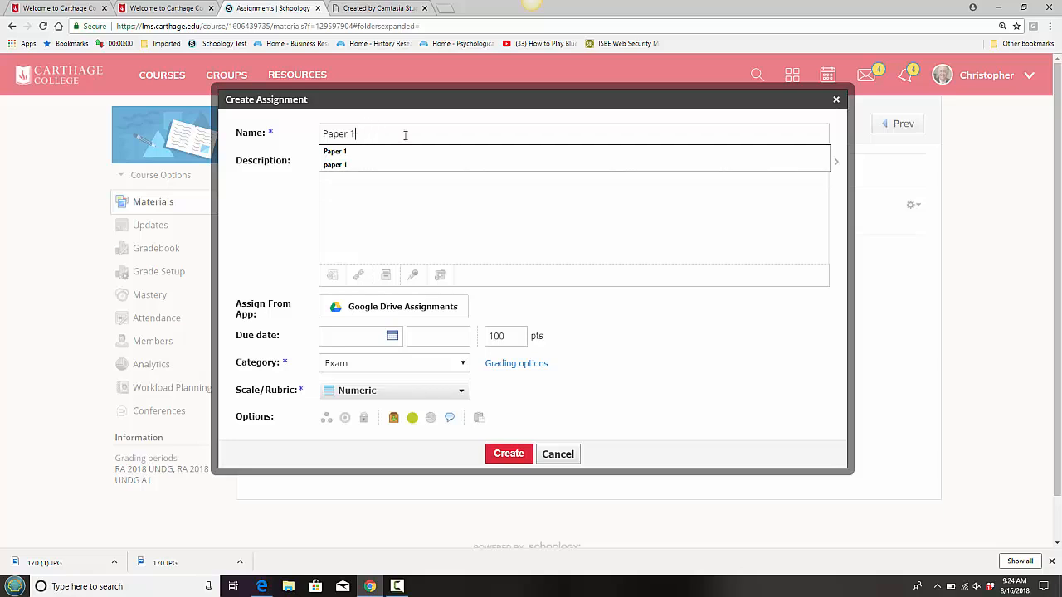
{"action": "left_click", "coordinate": [679, 243]}
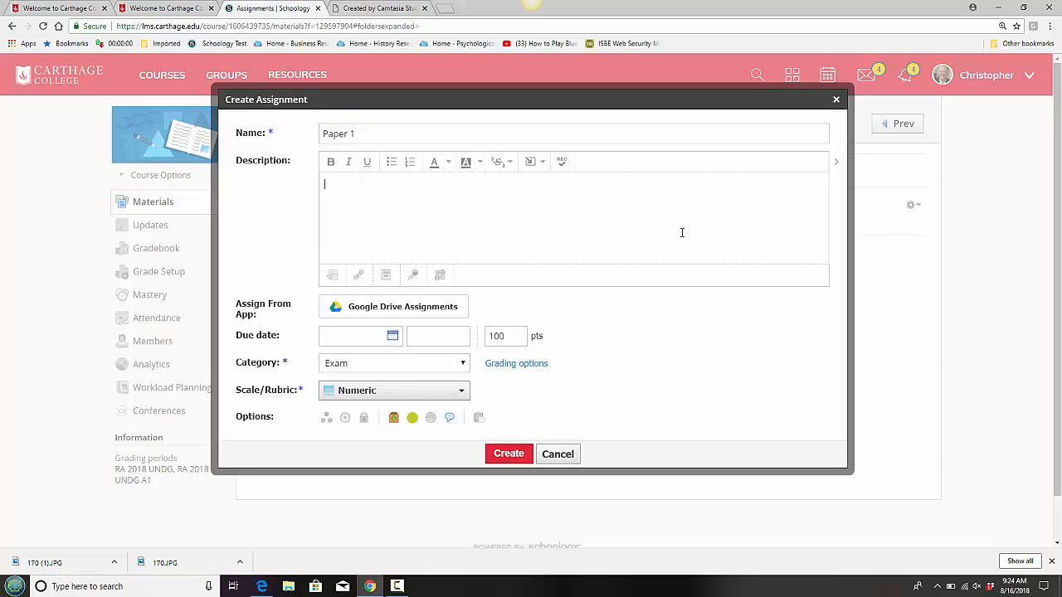
Set the Paper 1 assignment's due date to September 30, 2018
{"action": "left_click", "coordinate": [392, 336]}
{"action": "left_click", "coordinate": [493, 366]}
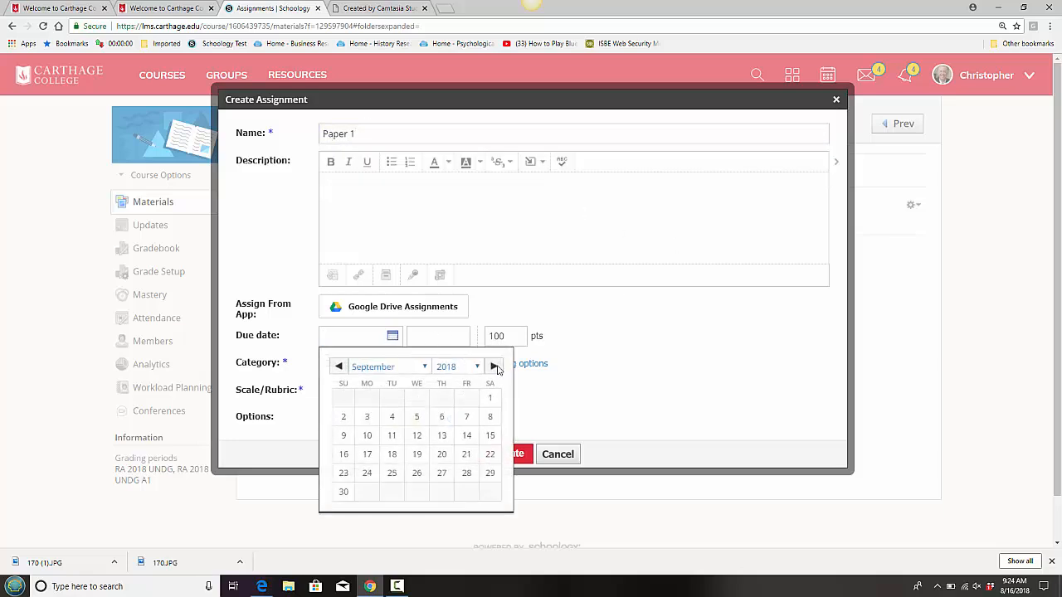
{"action": "left_click", "coordinate": [343, 494]}
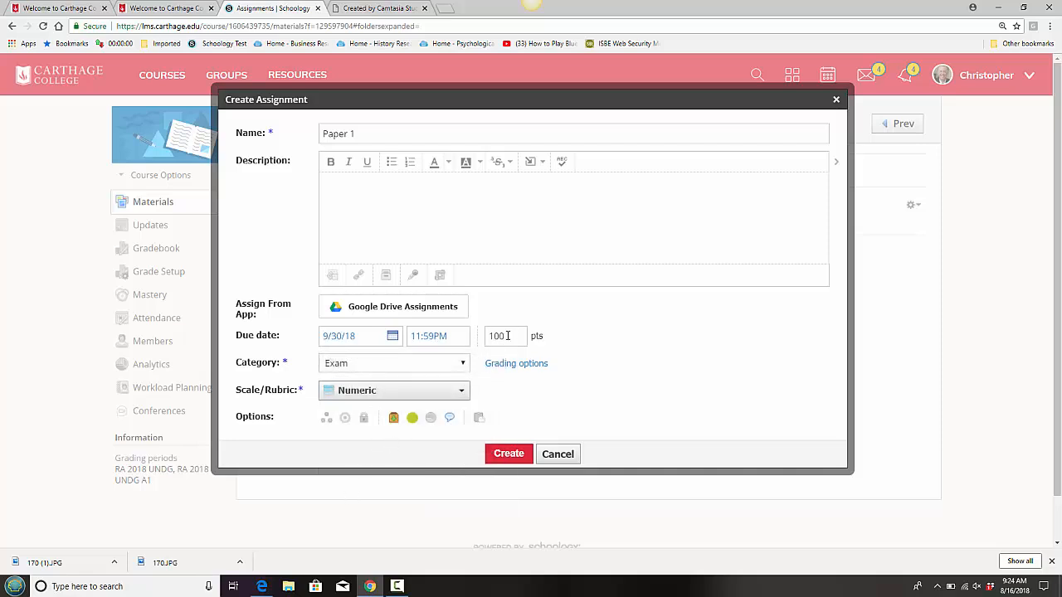
Assign the Paper grading category with submissions left enabled, and create the Paper 1 assignment
{"action": "left_click", "coordinate": [465, 363]}
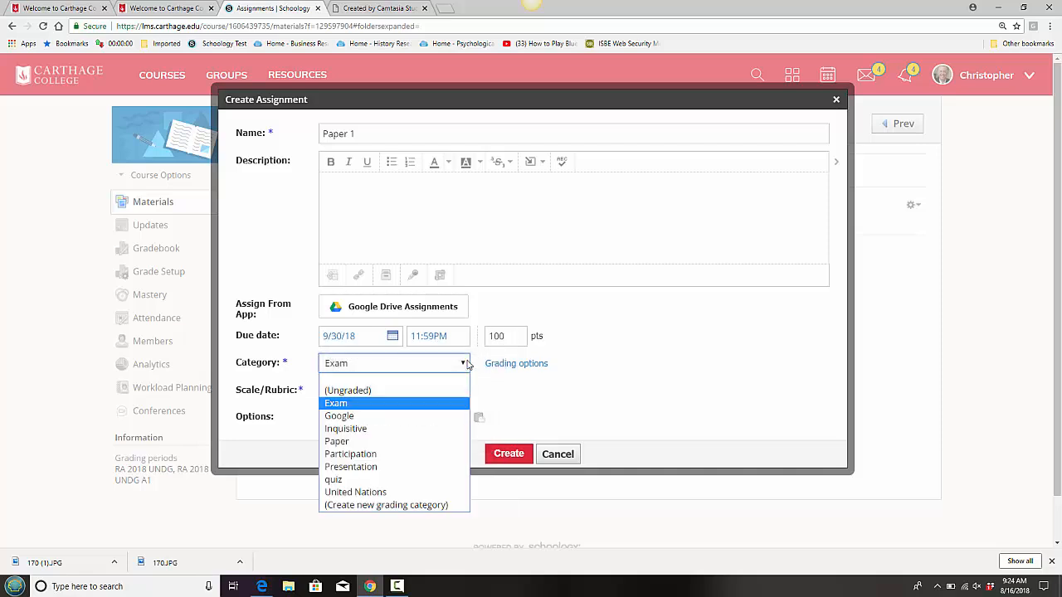
{"action": "left_click", "coordinate": [373, 443]}
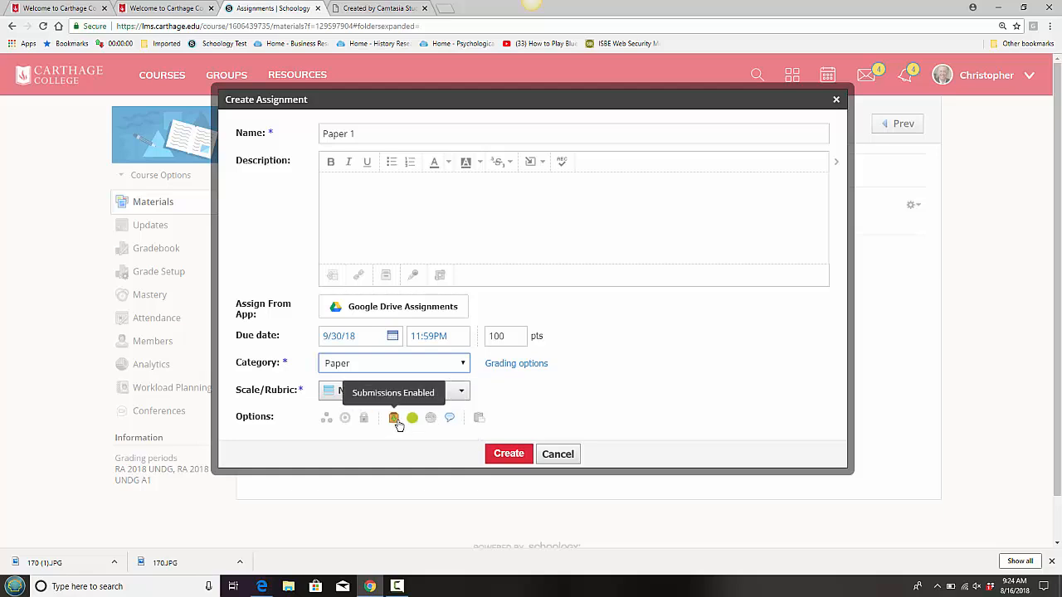
{"action": "left_click", "coordinate": [512, 454]}
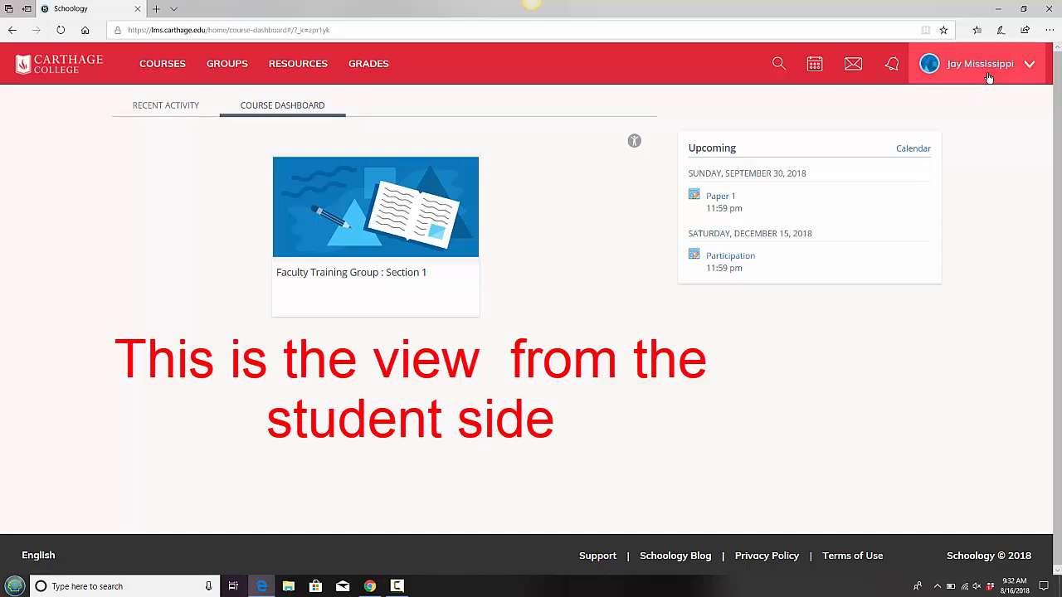
In the student account in Microsoft Edge, open Paper 1 from the Assignments folder of Faculty Training Group : Section 1
{"action": "left_click", "coordinate": [360, 218]}
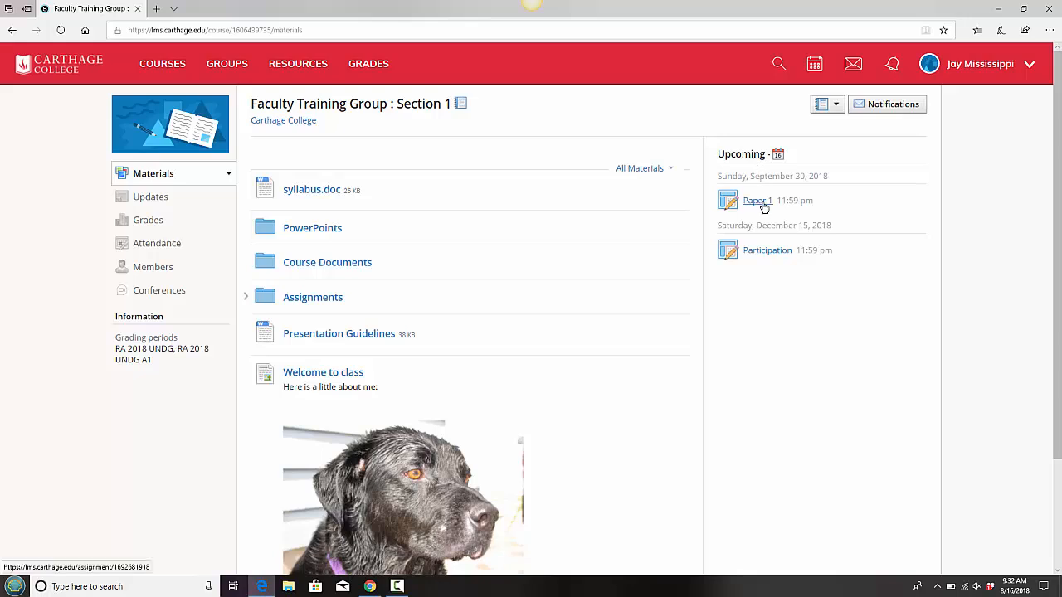
{"action": "left_click", "coordinate": [318, 300]}
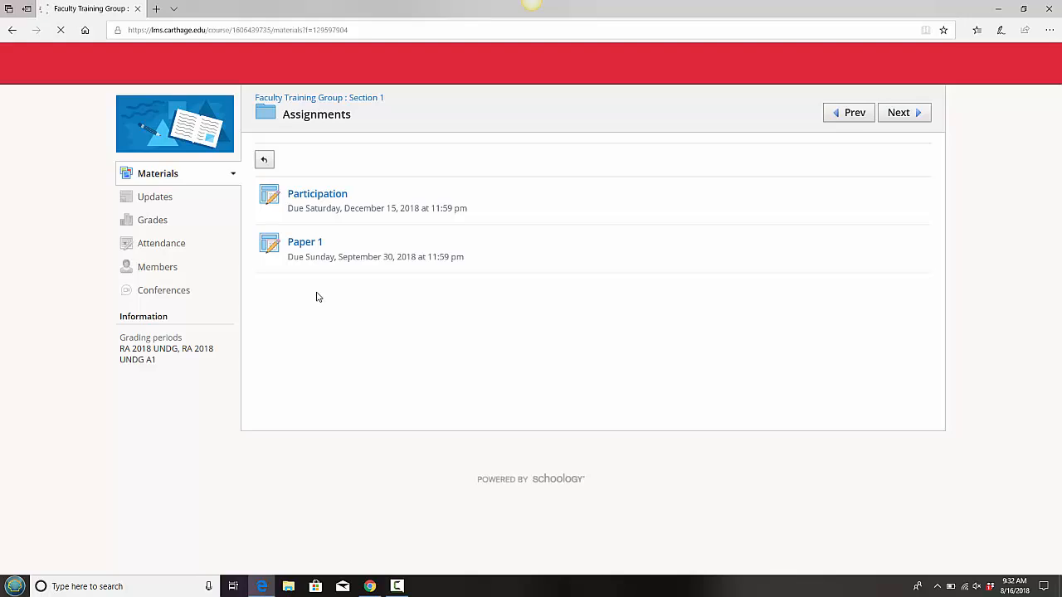
{"action": "left_click", "coordinate": [302, 246]}
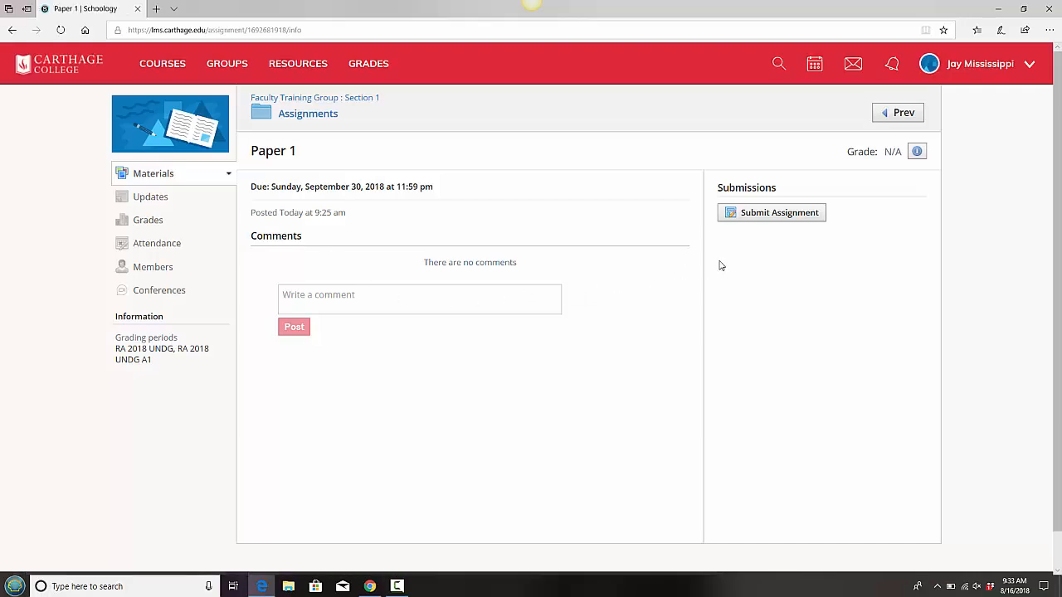
Submit The Great Gatsby.docx from the Desktop's Schoology training materials folder to the Paper 1 assignment
{"action": "left_click", "coordinate": [767, 217]}
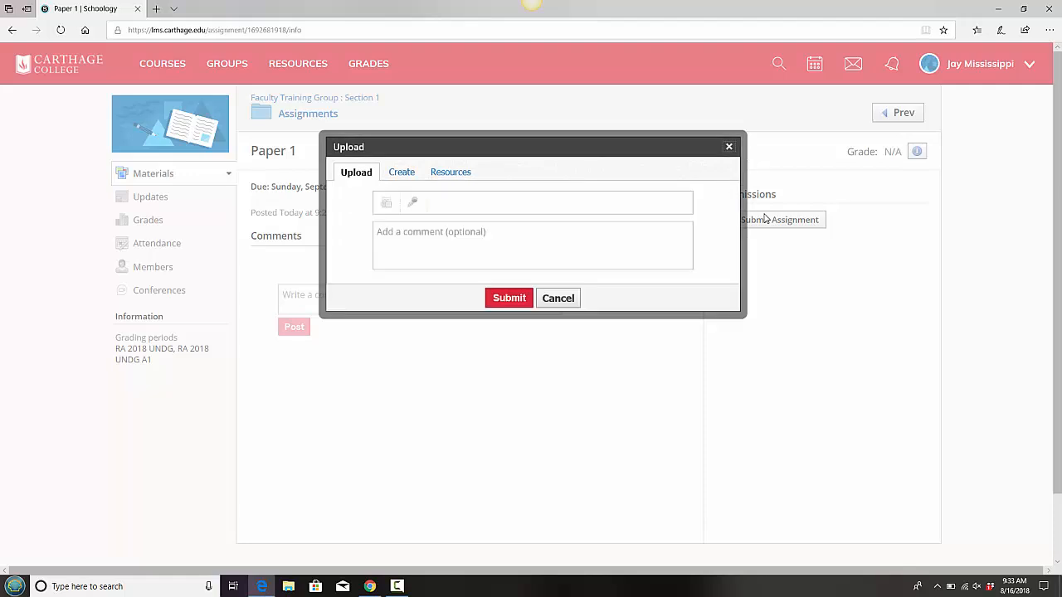
{"action": "left_click", "coordinate": [386, 205]}
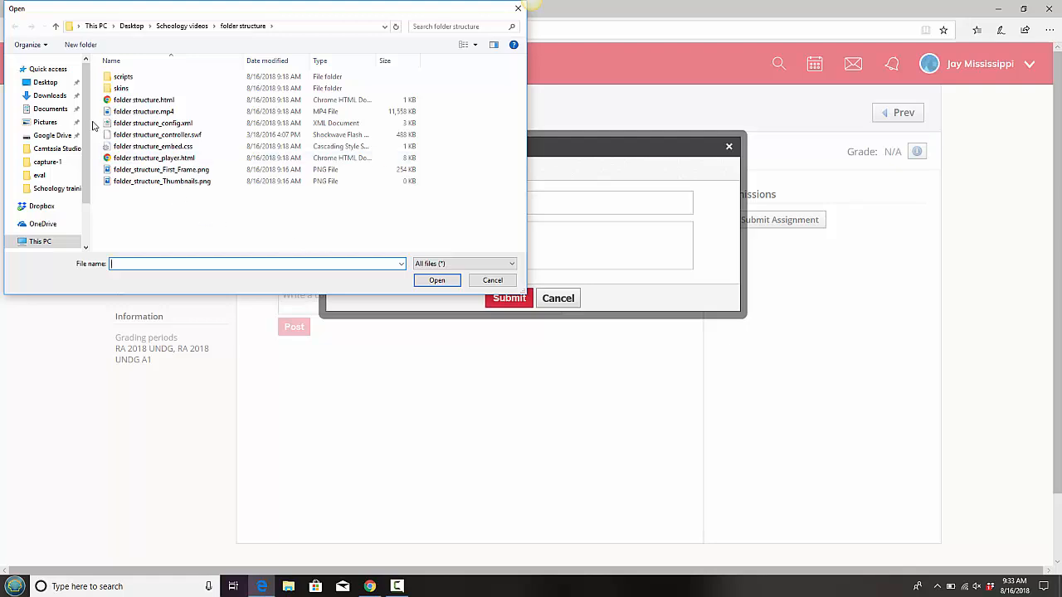
{"action": "left_click", "coordinate": [45, 82]}
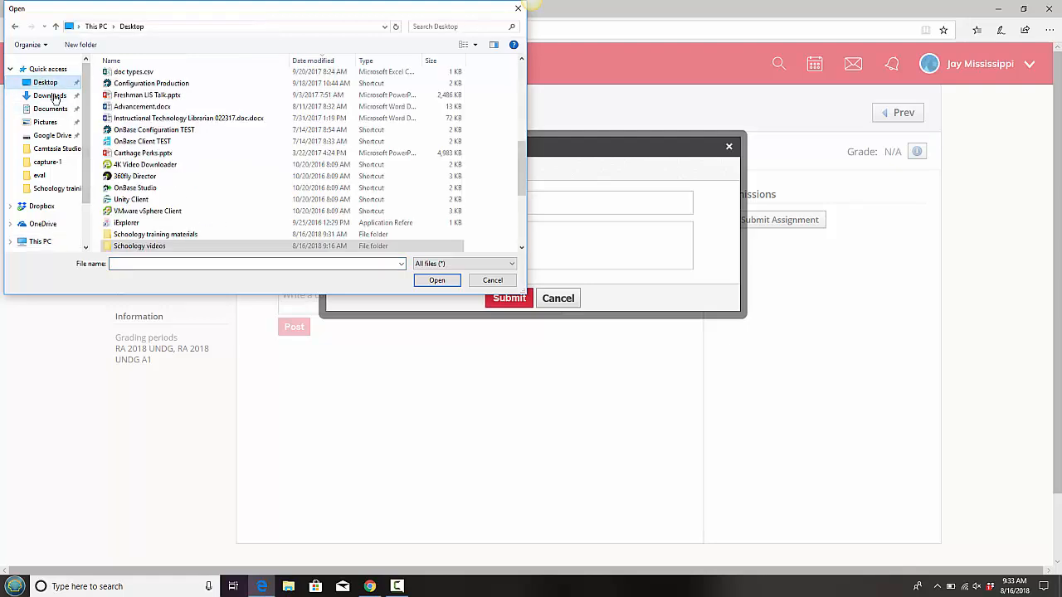
{"action": "double_click", "coordinate": [114, 234]}
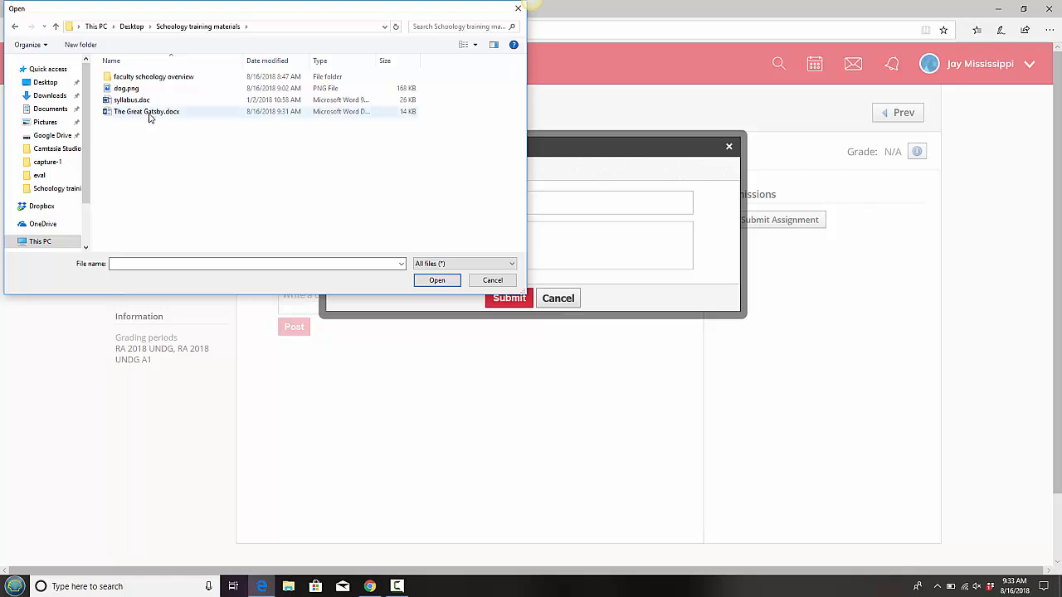
{"action": "left_click", "coordinate": [154, 113]}
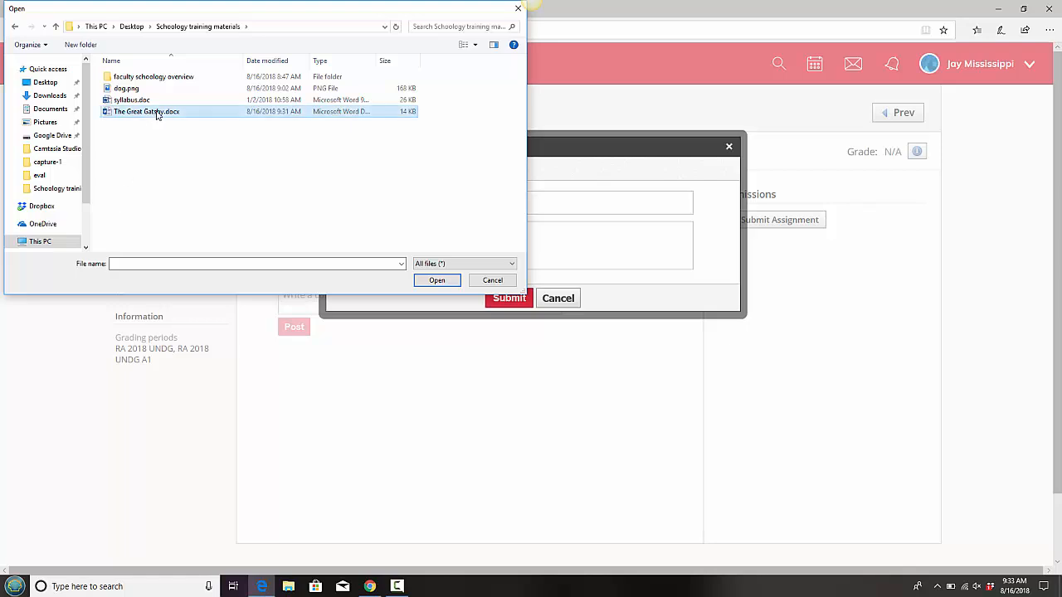
{"action": "left_click", "coordinate": [449, 281]}
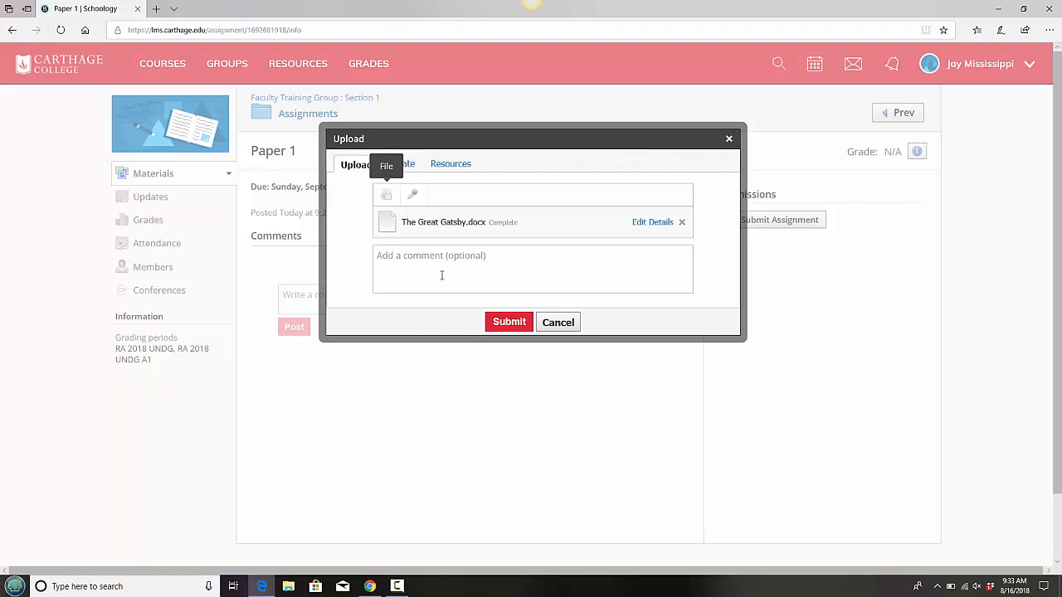
{"action": "left_click", "coordinate": [520, 322]}
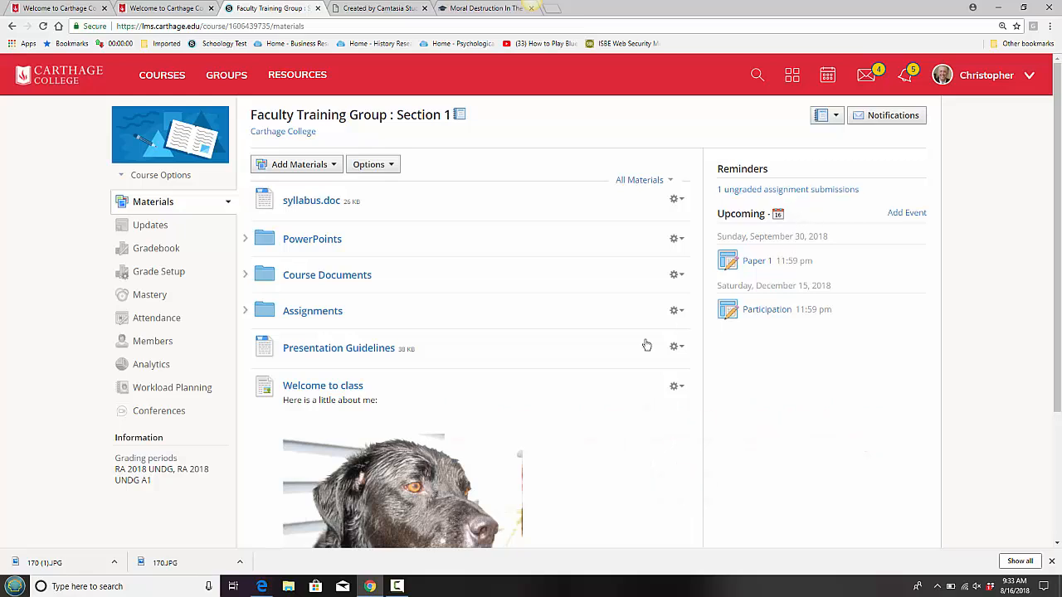
In the instructor account in Chrome, open Paper 1 from the Assignments folder and view the student's submission that needs grading
{"action": "left_click", "coordinate": [318, 311]}
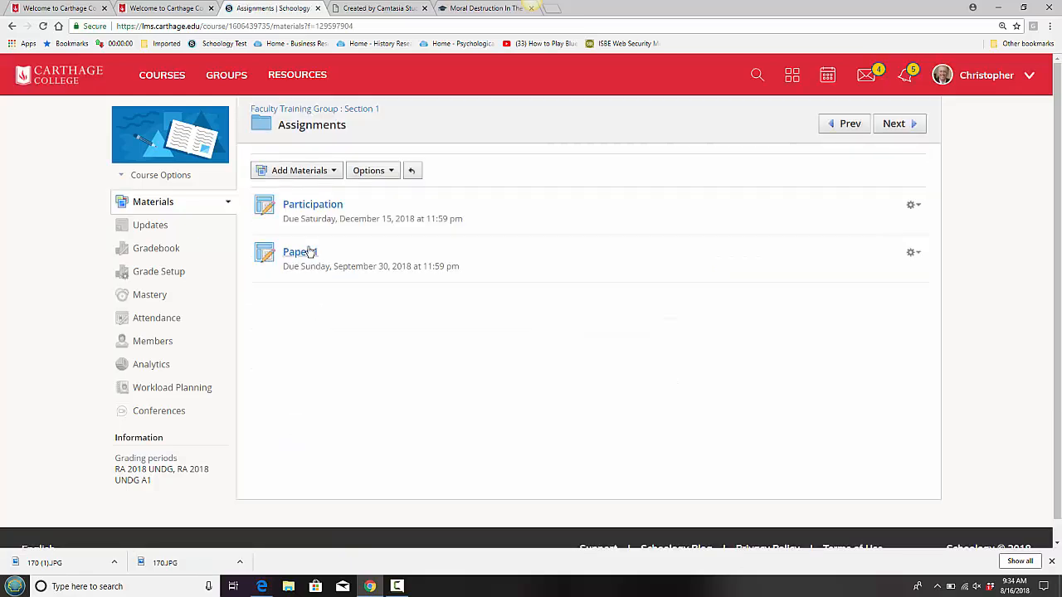
{"action": "left_click", "coordinate": [302, 253]}
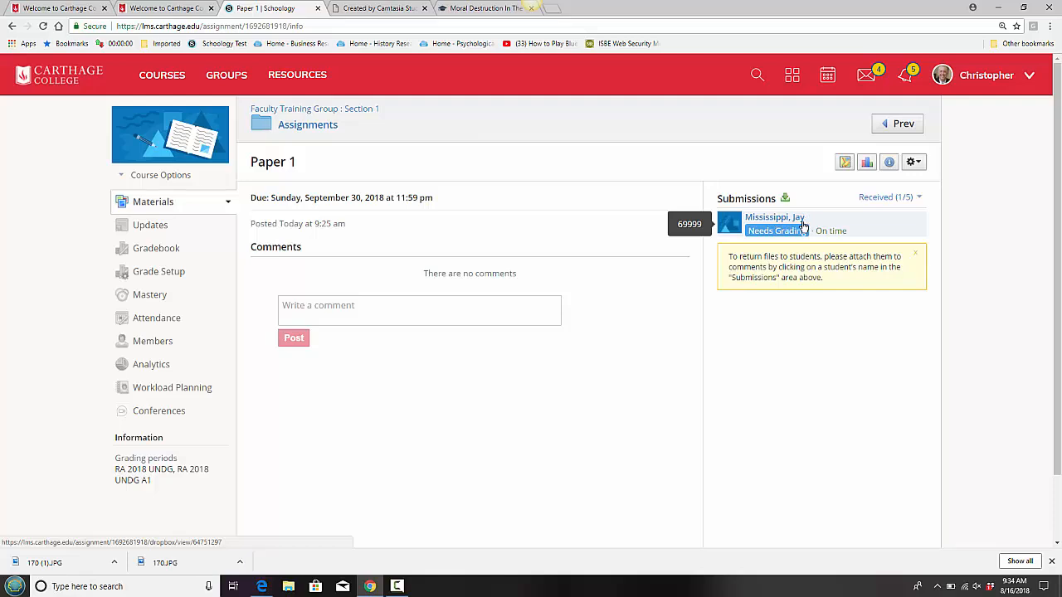
{"action": "left_click", "coordinate": [780, 231]}
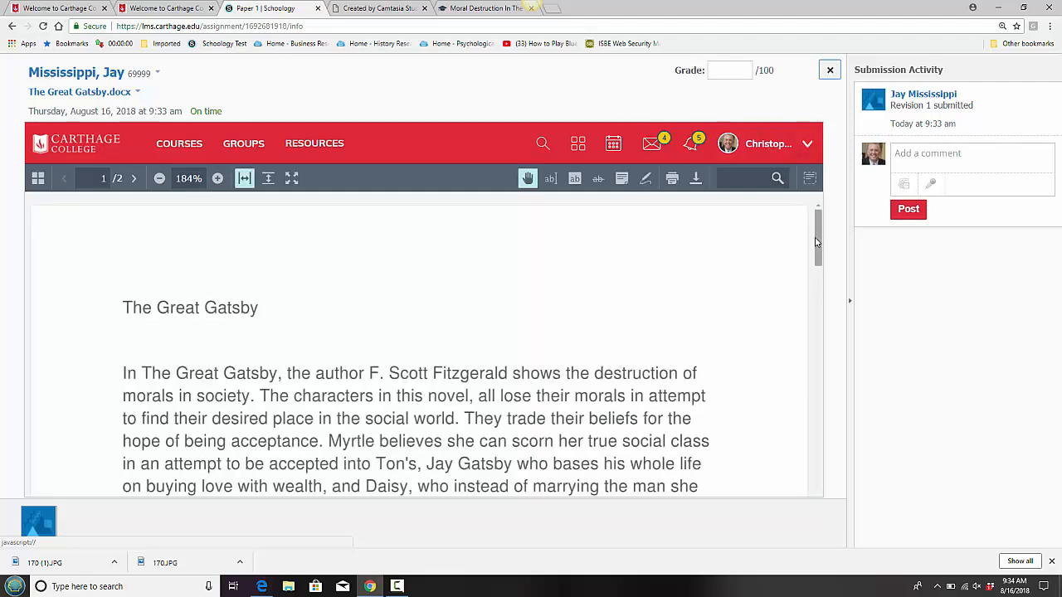
{"action": "left_click_drag", "start_coordinate": [819, 241], "coordinate": [788, 199]}
Post the comment "Nice job, but see the writing center." on the student's submission
{"action": "left_click", "coordinate": [958, 157]}
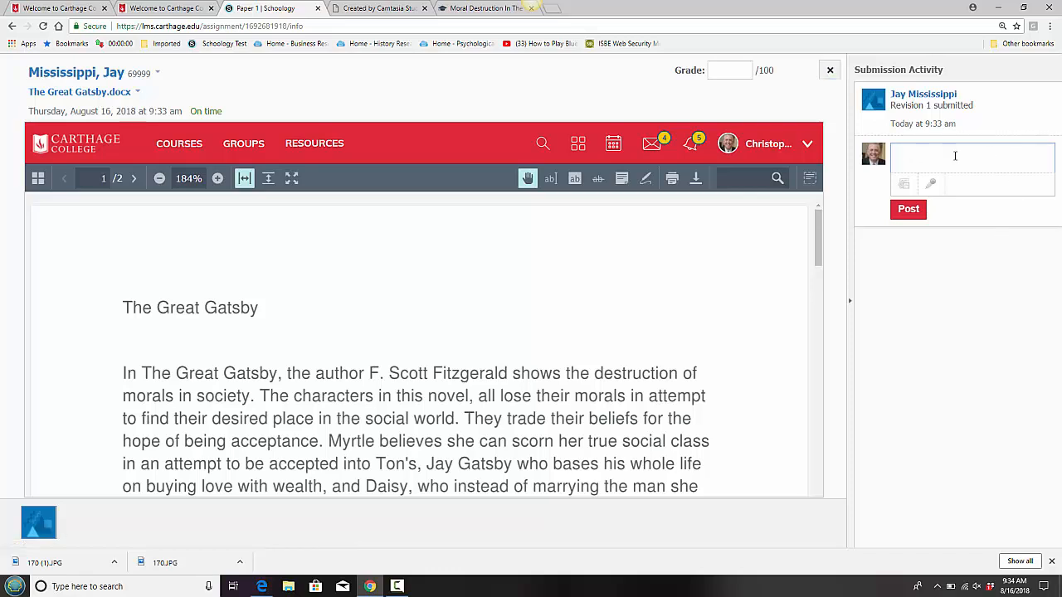
{"action": "type", "text": "Nice job, but see the writing cetn"}
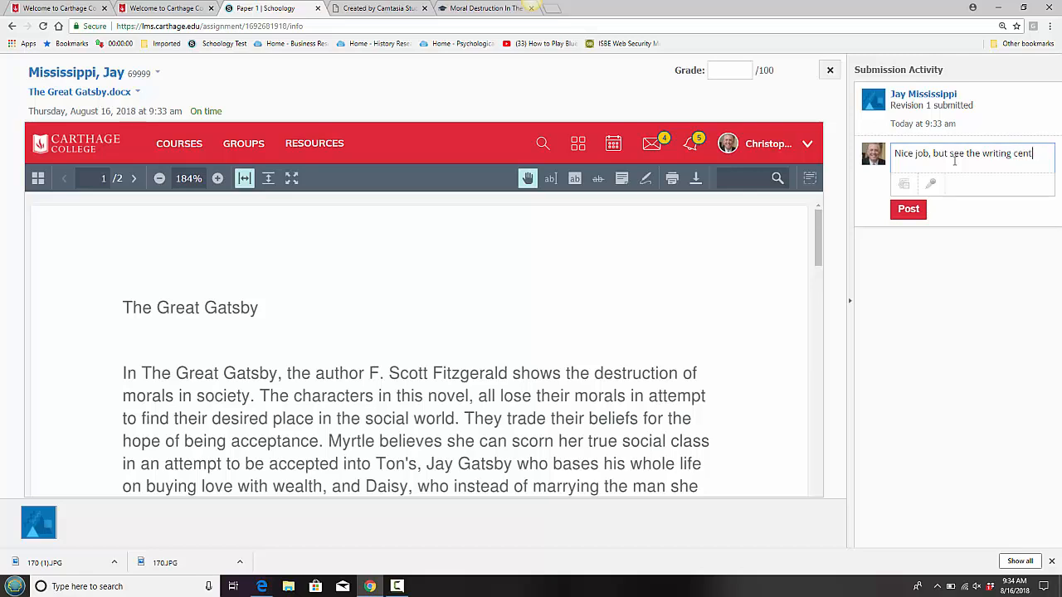
{"action": "left_click", "coordinate": [910, 211]}
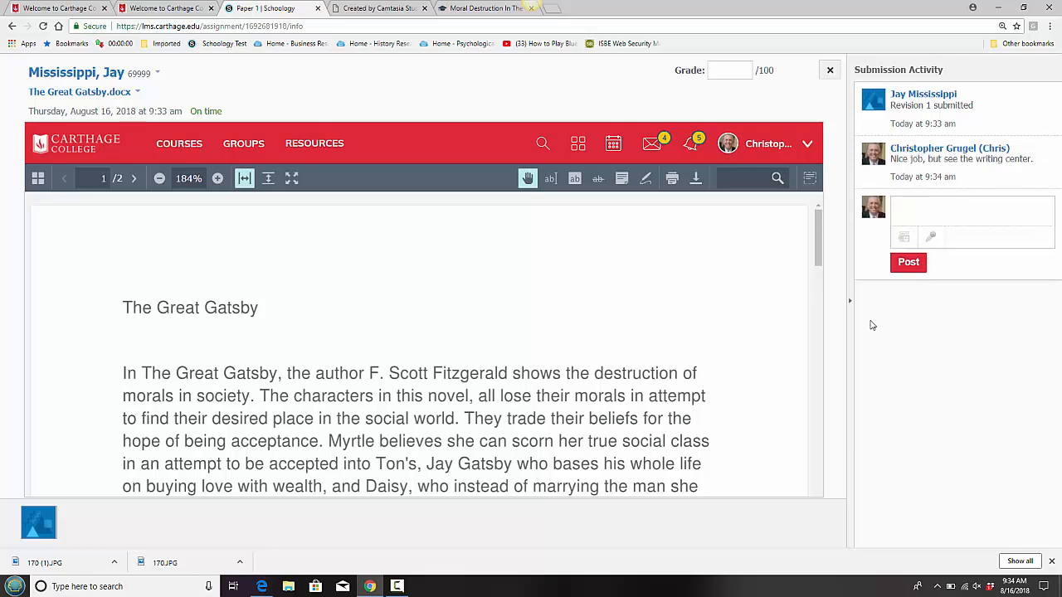
Grade the submission 90 out of 100 without a grade comment and submit the grade
{"action": "left_click", "coordinate": [727, 70]}
{"action": "left_click", "coordinate": [730, 87]}
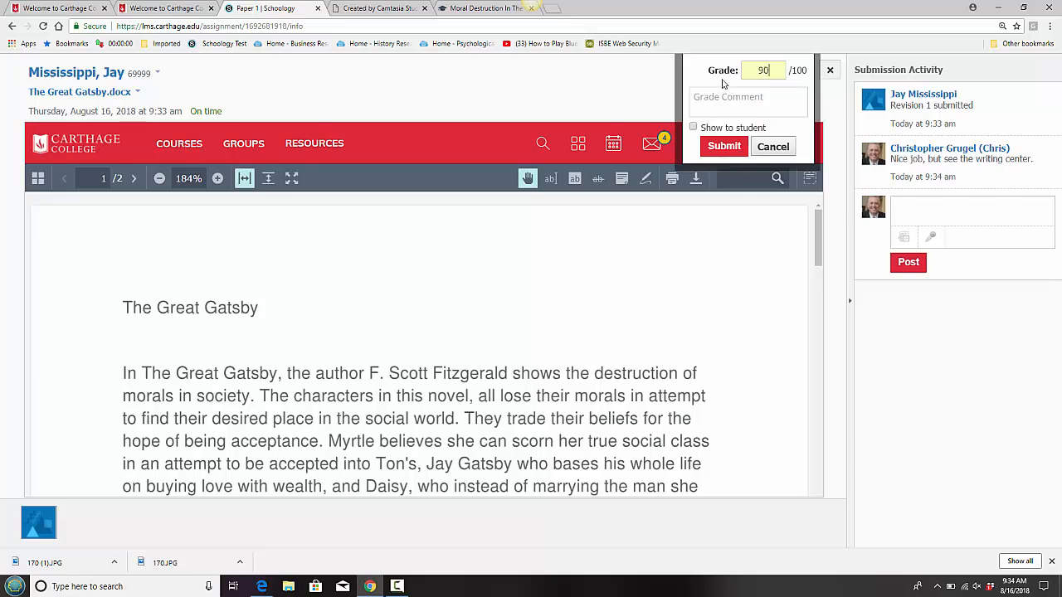
{"action": "left_click", "coordinate": [714, 149]}
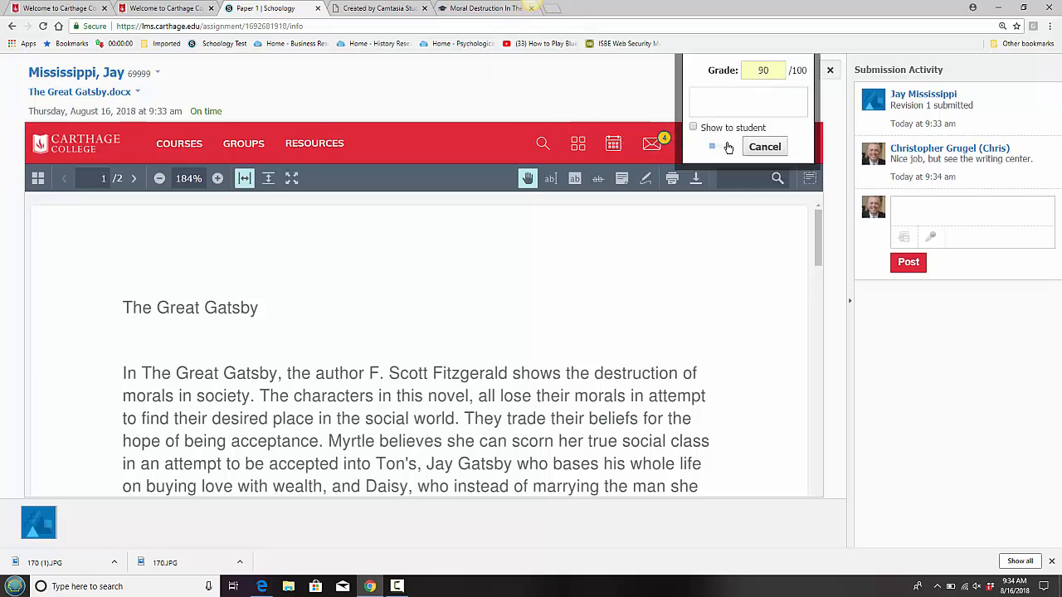